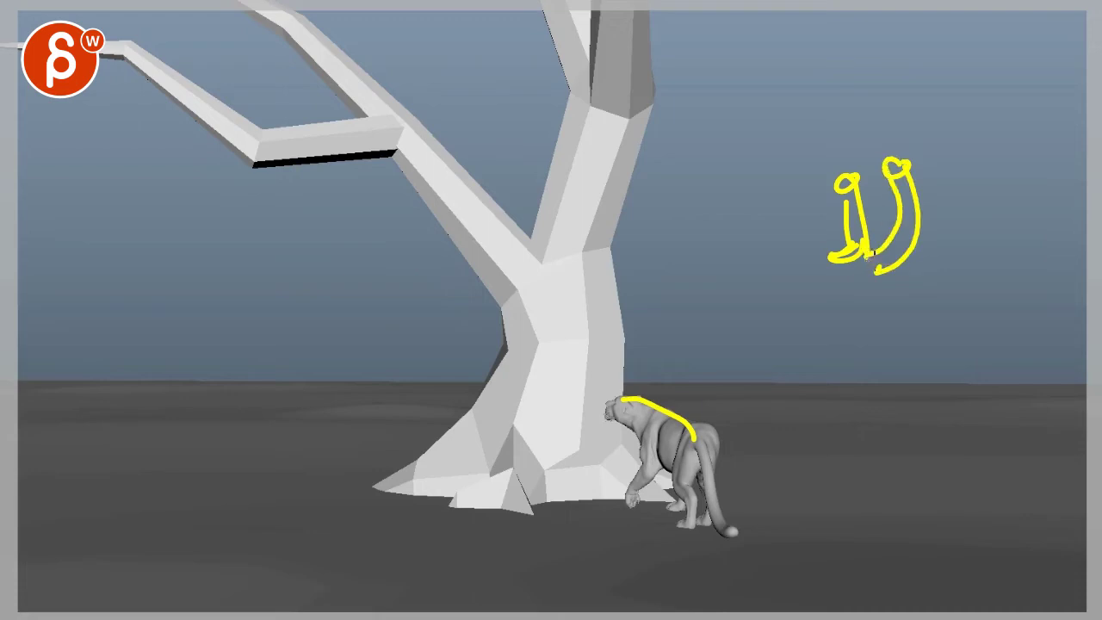
key("Escape")
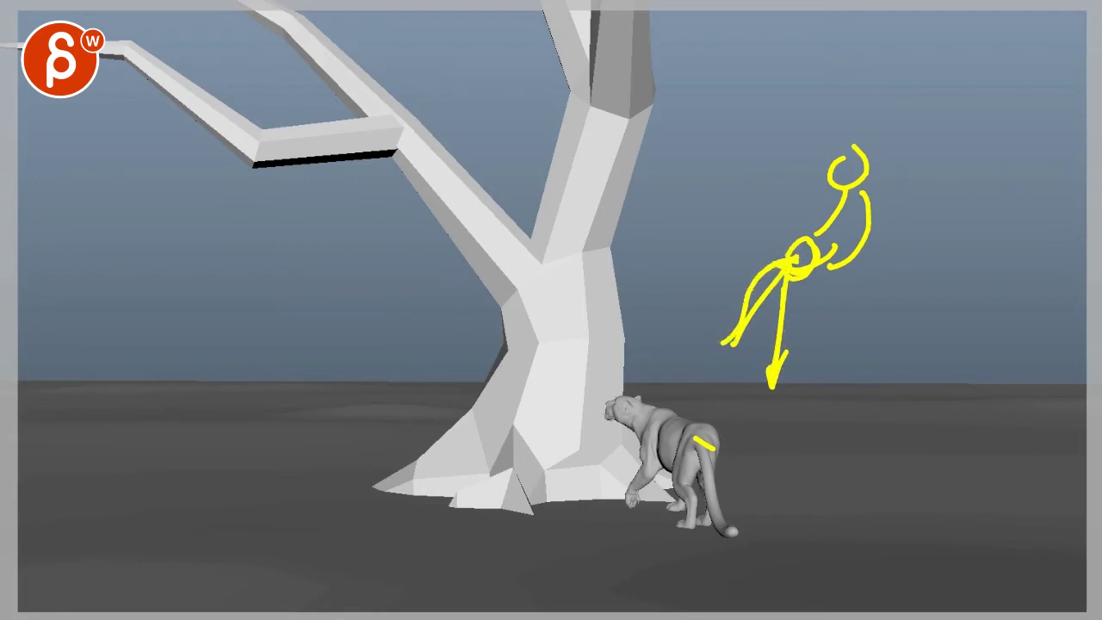
Step: Clear the yellow freehand drawovers, leaving only the cougar at the trunk's base
key("Escape")
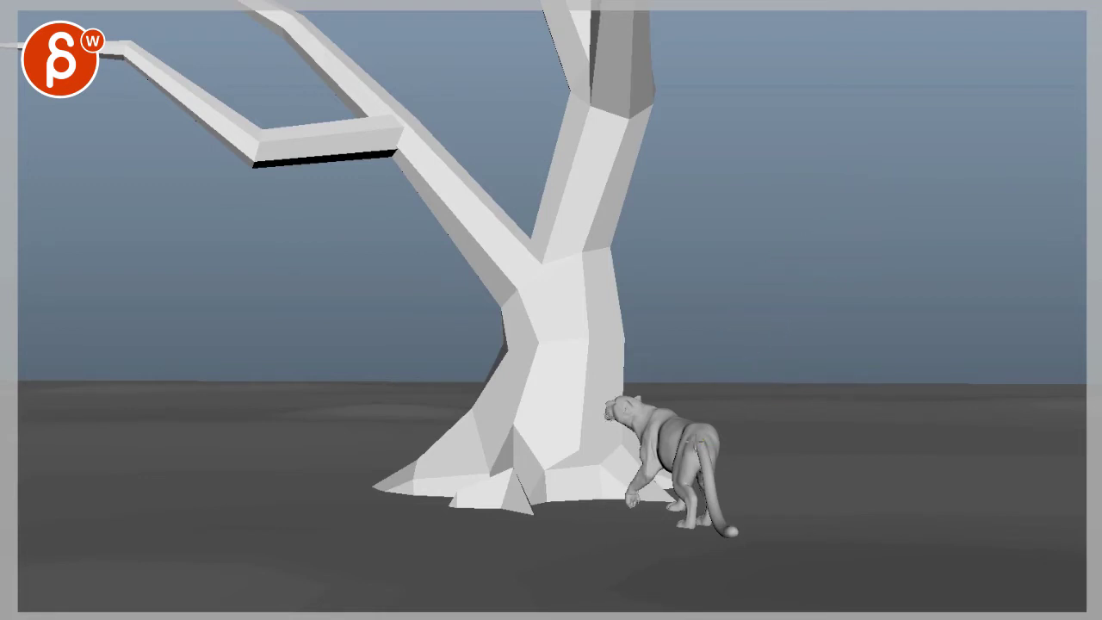